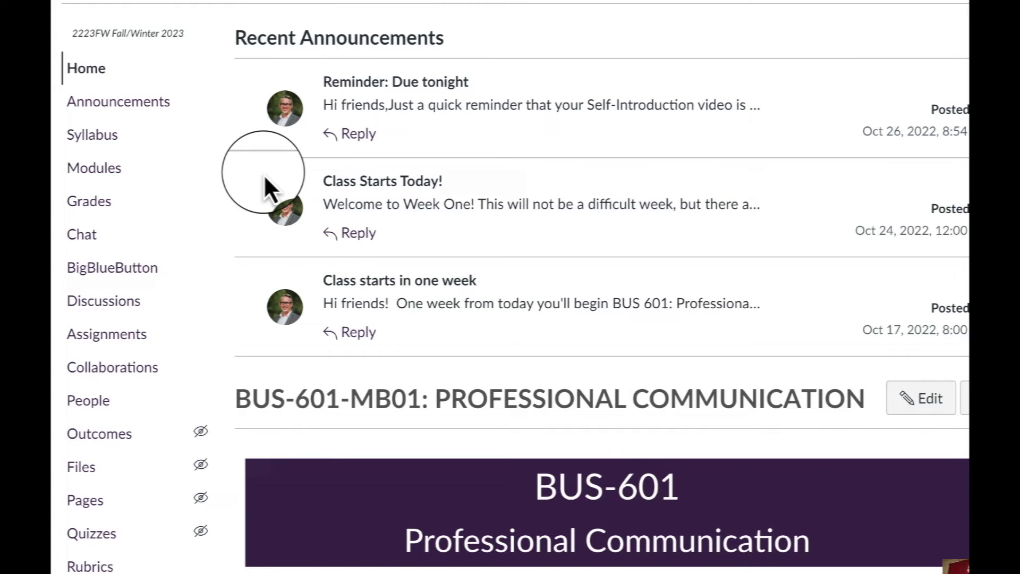
- Go to the course's BigBlueButton page from the course navigation
click(106, 275)
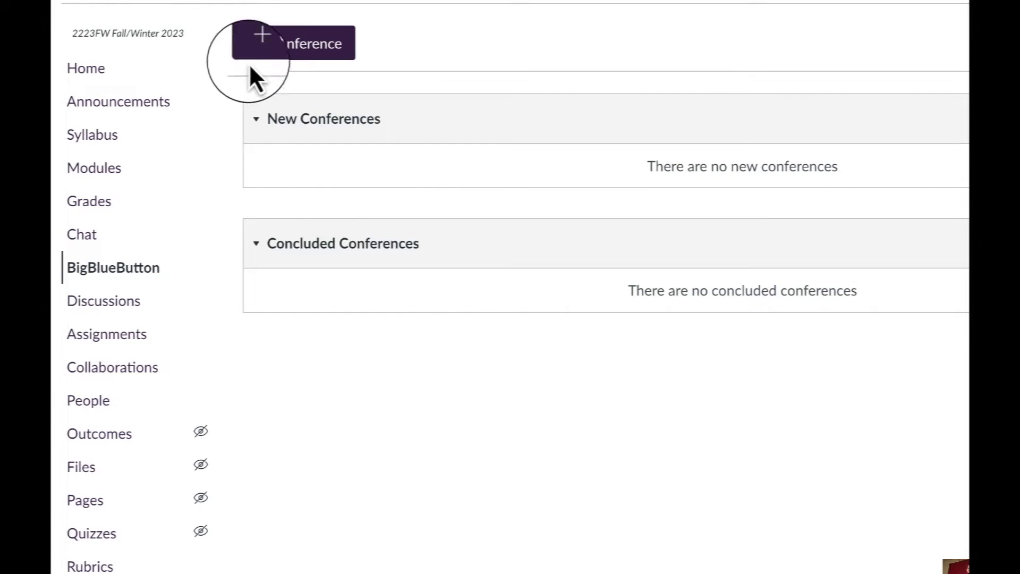
- Start a new conference and replace its default name with a custom one
click(271, 55)
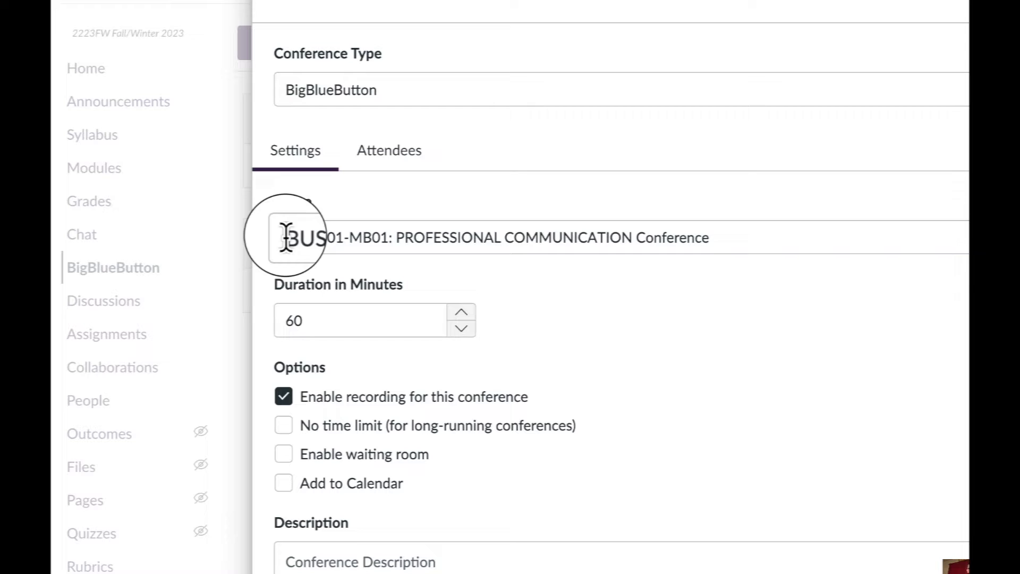
drag(283, 238, 724, 244)
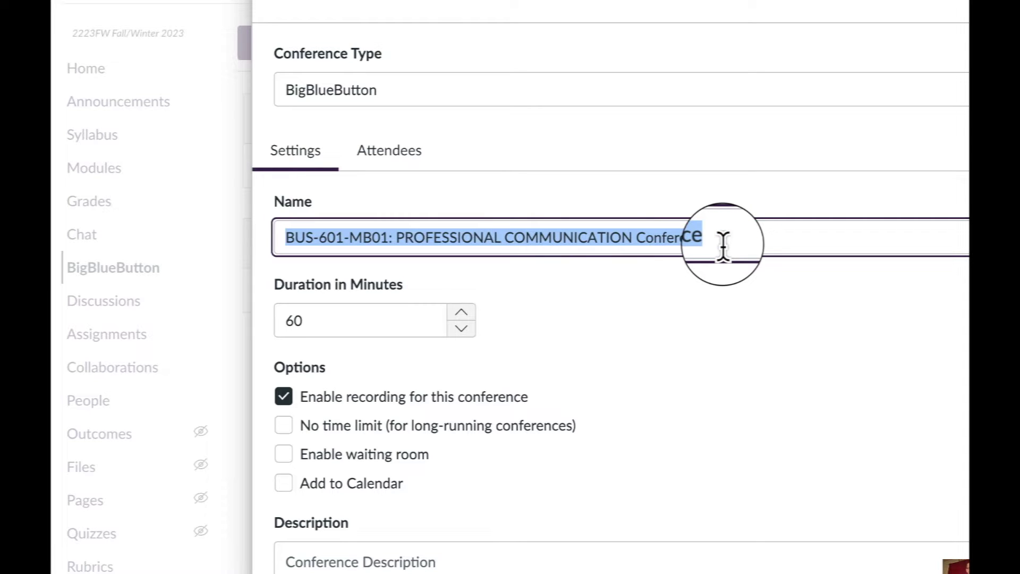
text(Jay Peggy Sue Mike)
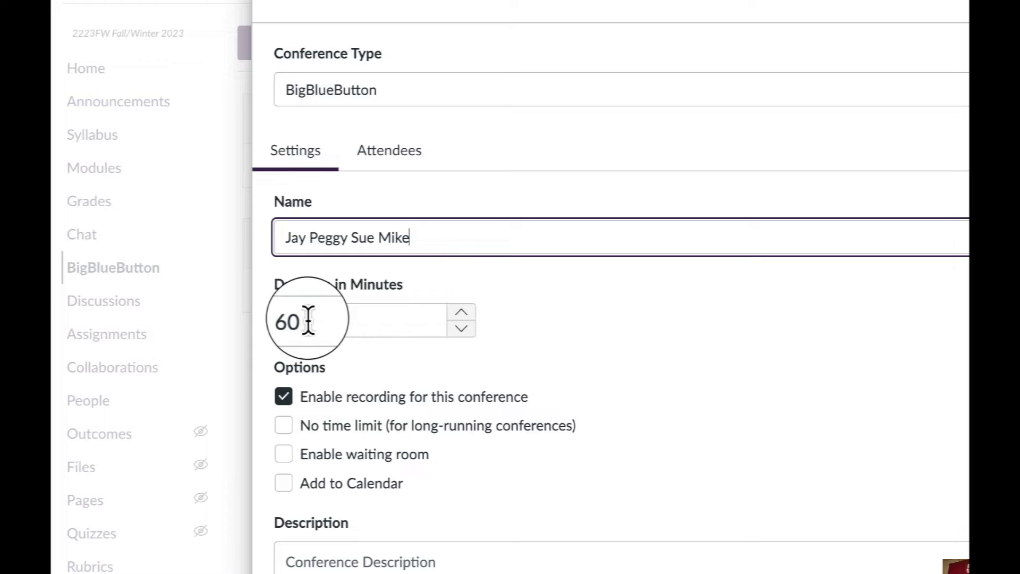
- Set no time limit and describe it as 'We will be debriefing the case study'
click(286, 428)
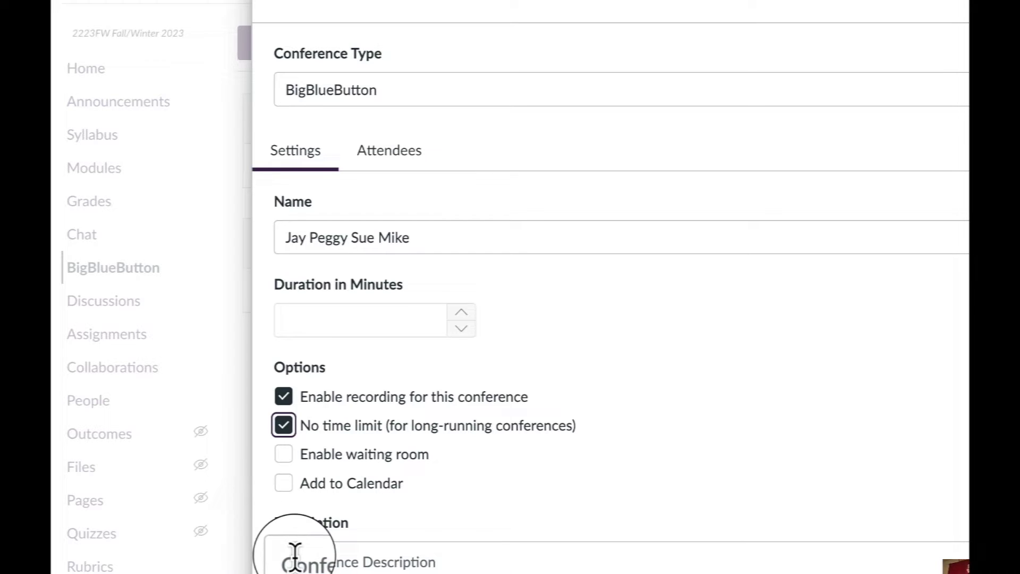
click(292, 514)
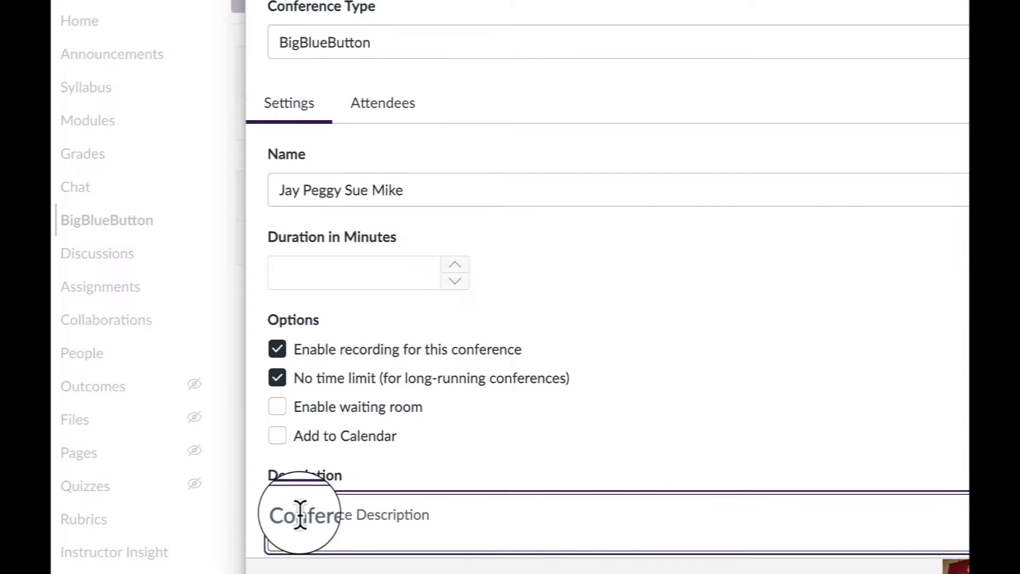
text(W)
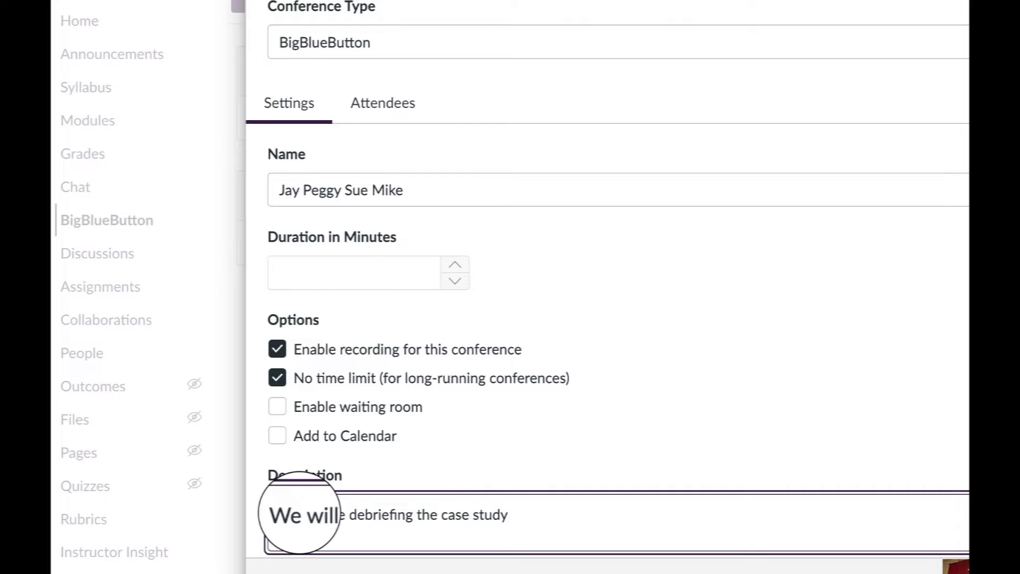
- Invite only one selected course member instead of all course members
click(374, 106)
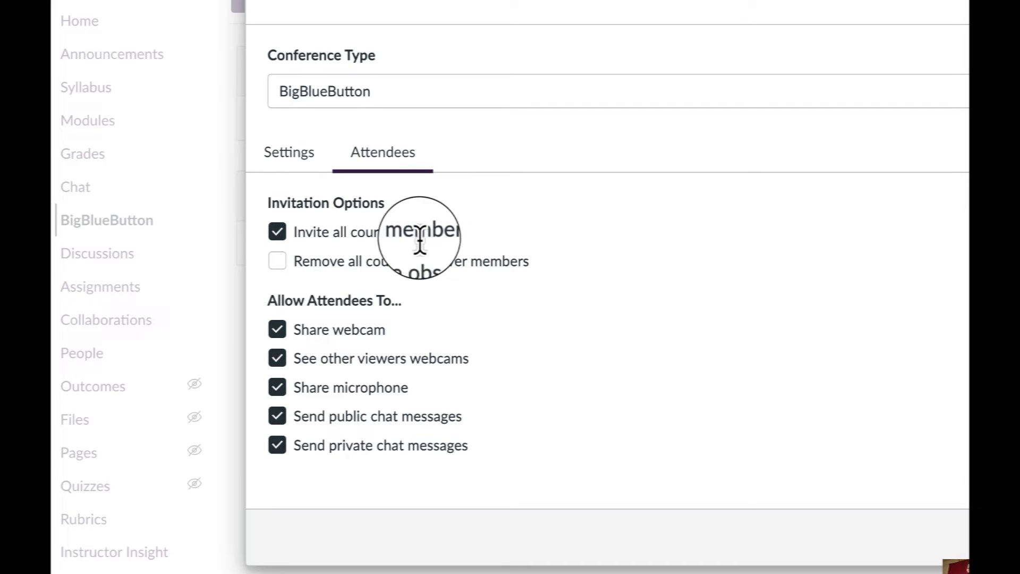
click(277, 231)
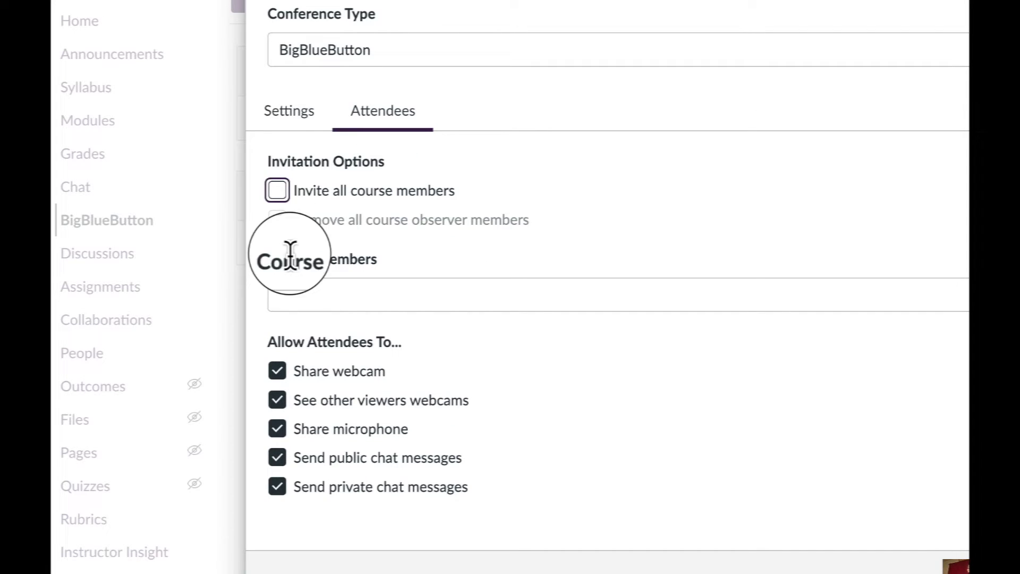
click(301, 287)
scroll(327, 369, down, 5)
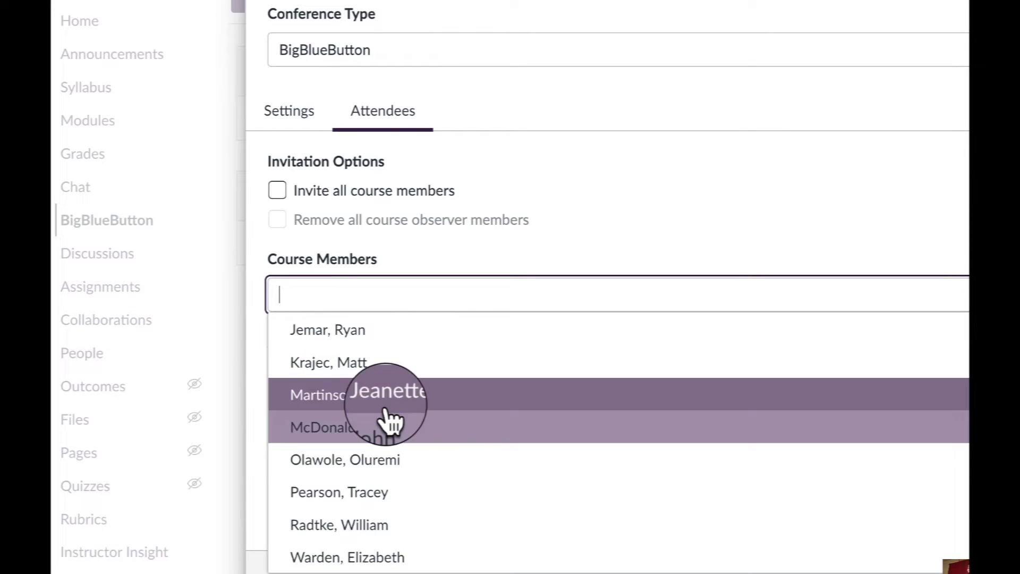
click(383, 403)
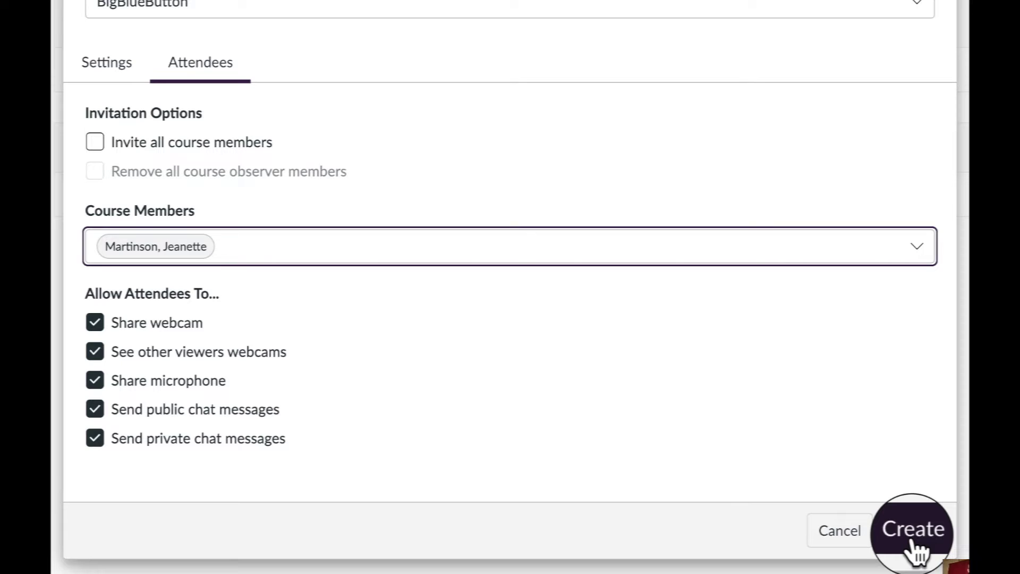
- Create the conference so it appears under New Conferences
click(911, 537)
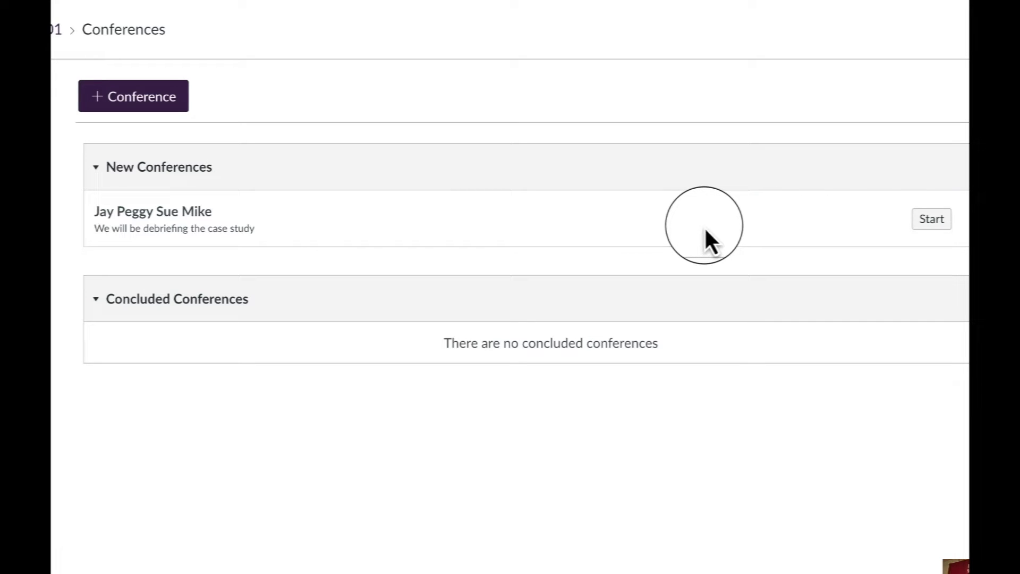
- Start the conference, join with listen-only audio, and allow camera access for webcam sharing
click(931, 228)
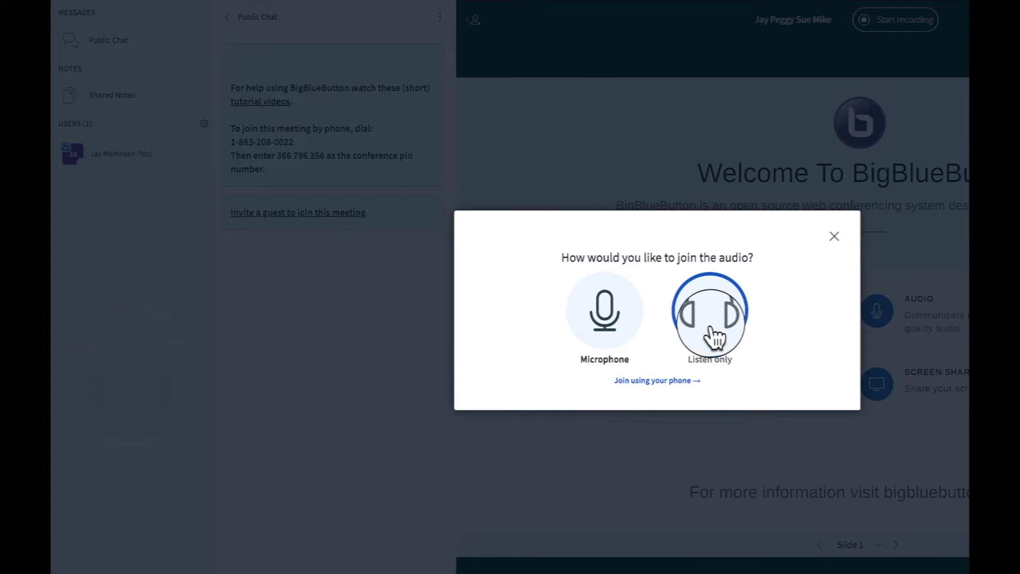
click(610, 321)
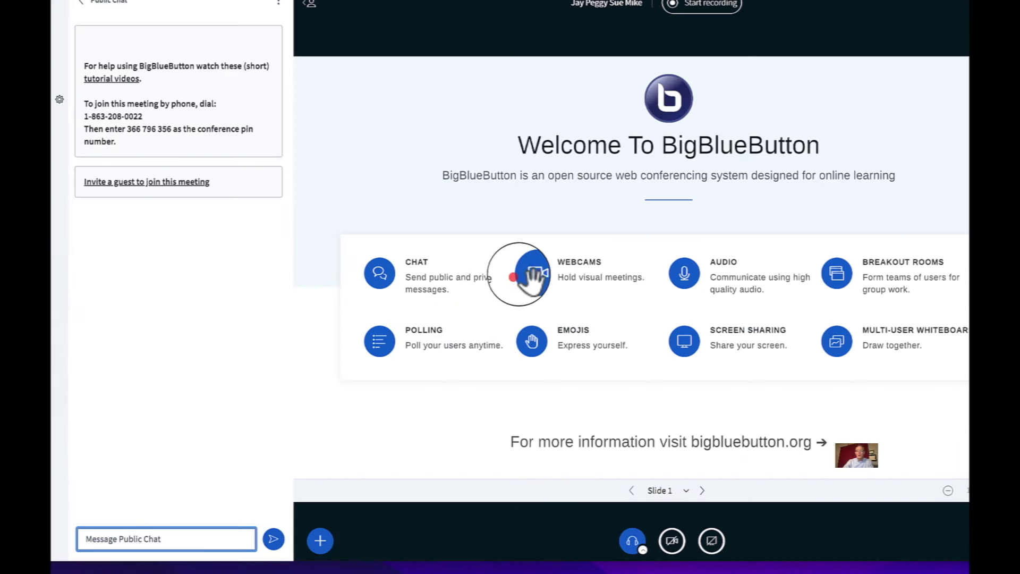
click(673, 553)
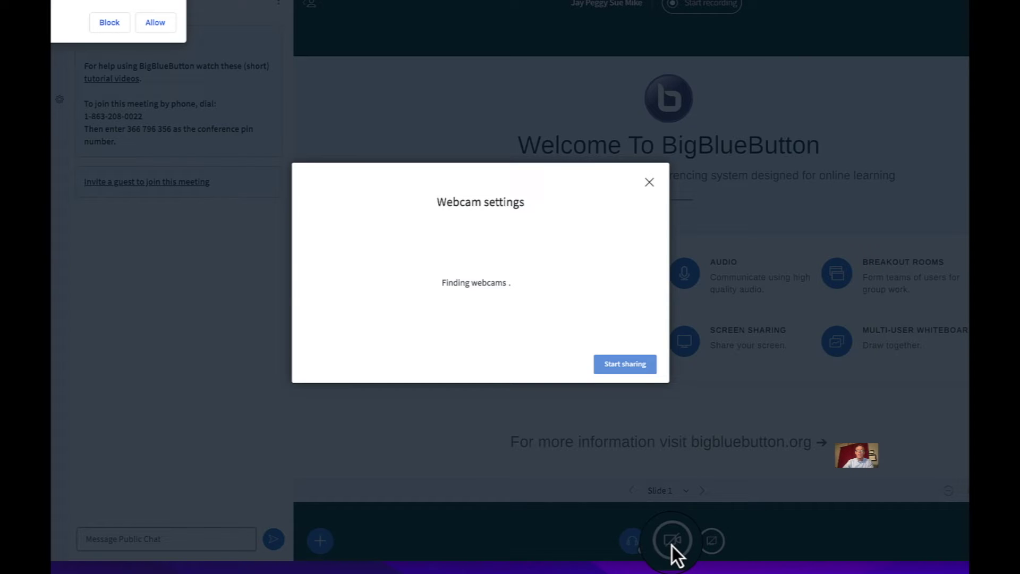
click(164, 29)
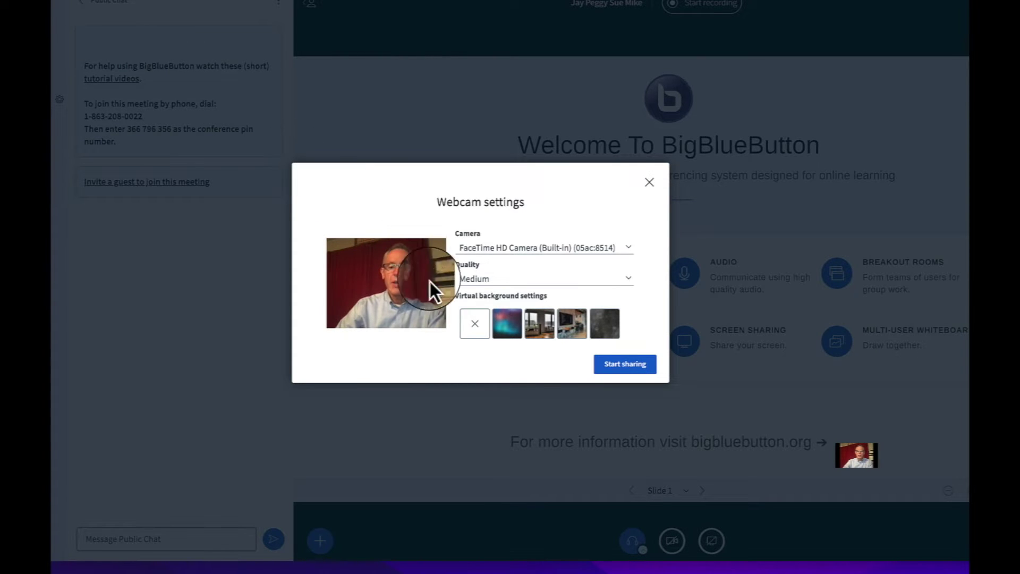
- Broadcast the webcam and minimize the presentation slide
click(597, 364)
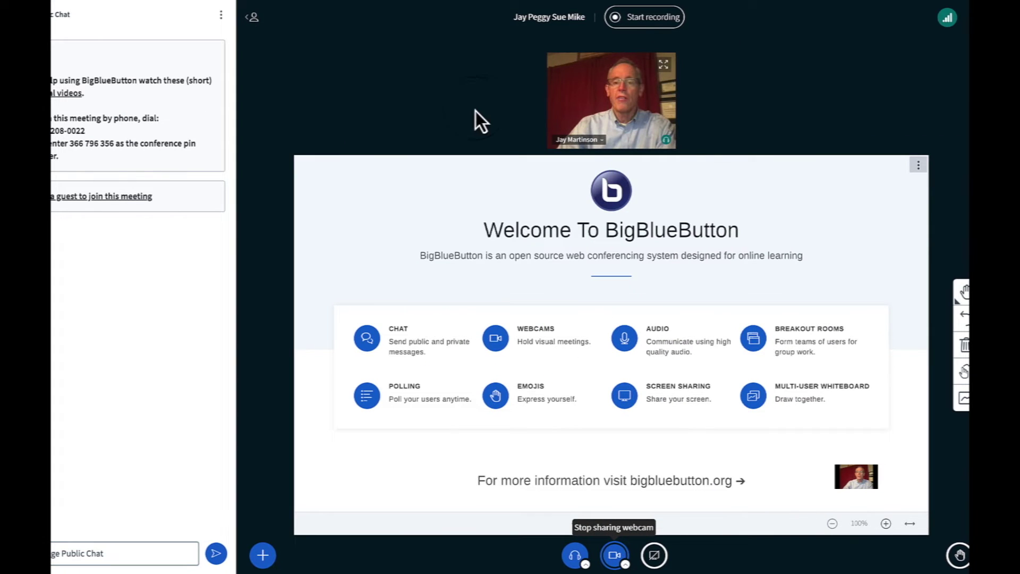
click(616, 106)
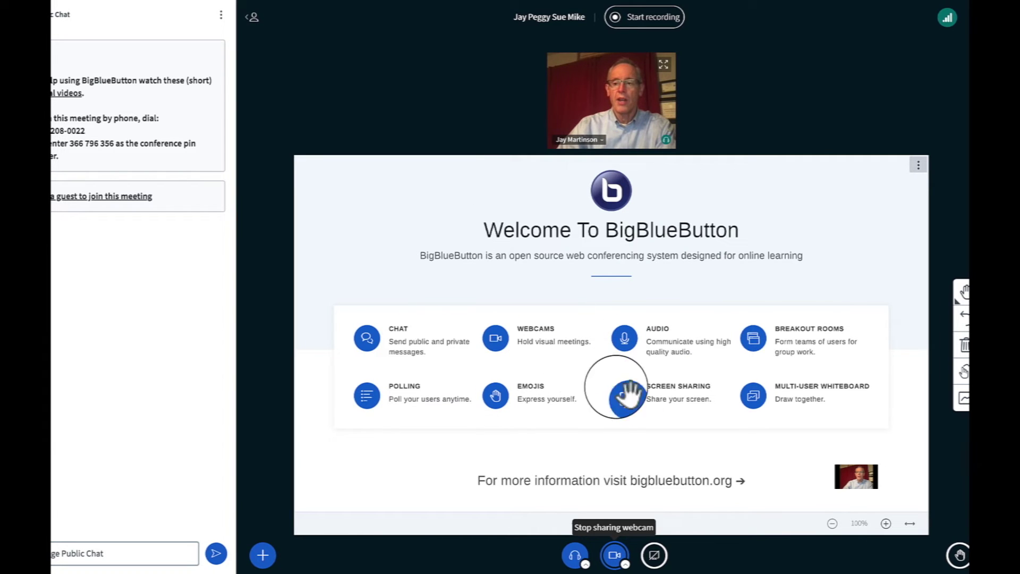
click(919, 166)
click(880, 214)
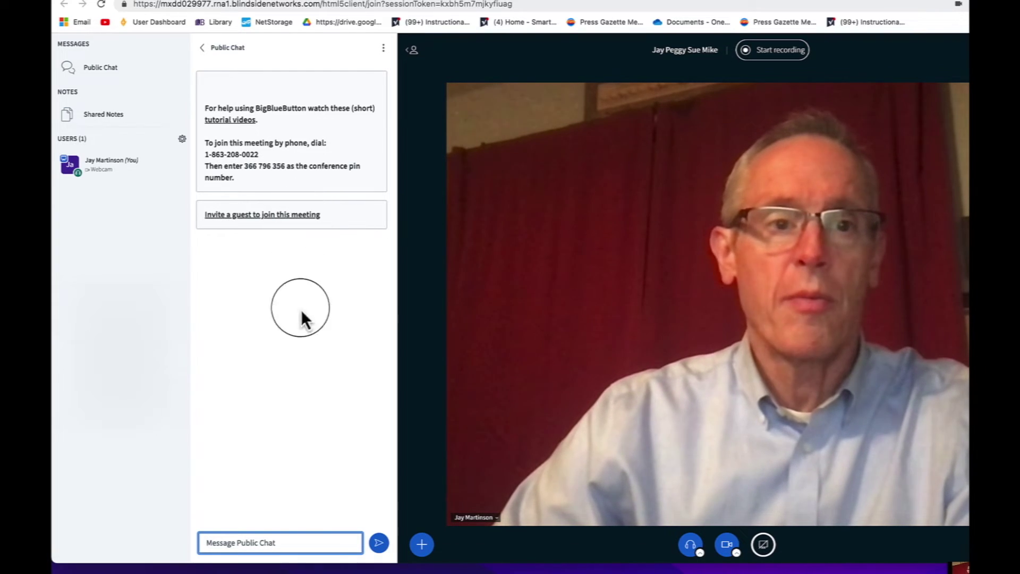
- Close the Public Chat panel so both webcam feeds fill the meeting area
click(227, 49)
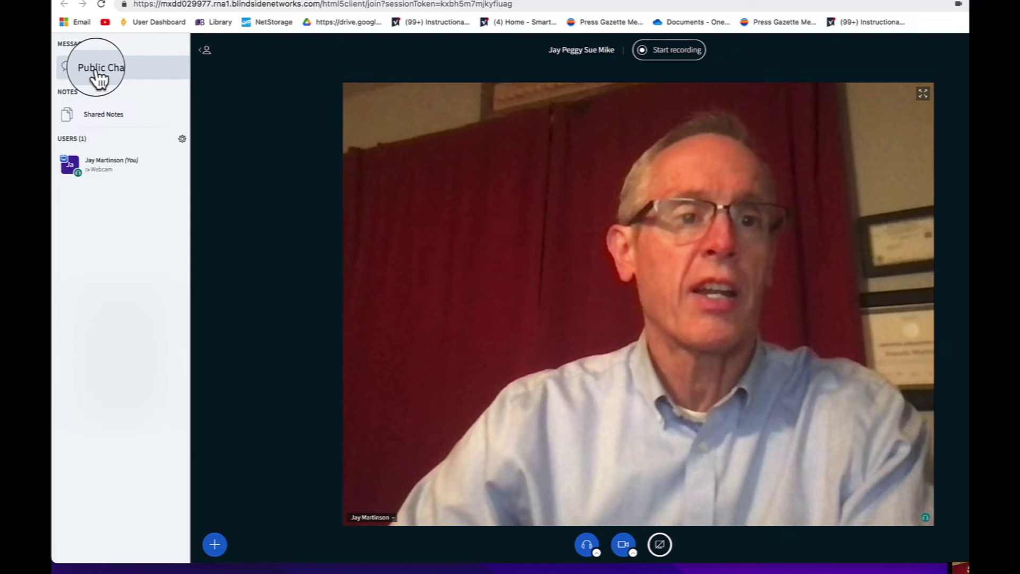
click(98, 74)
click(212, 49)
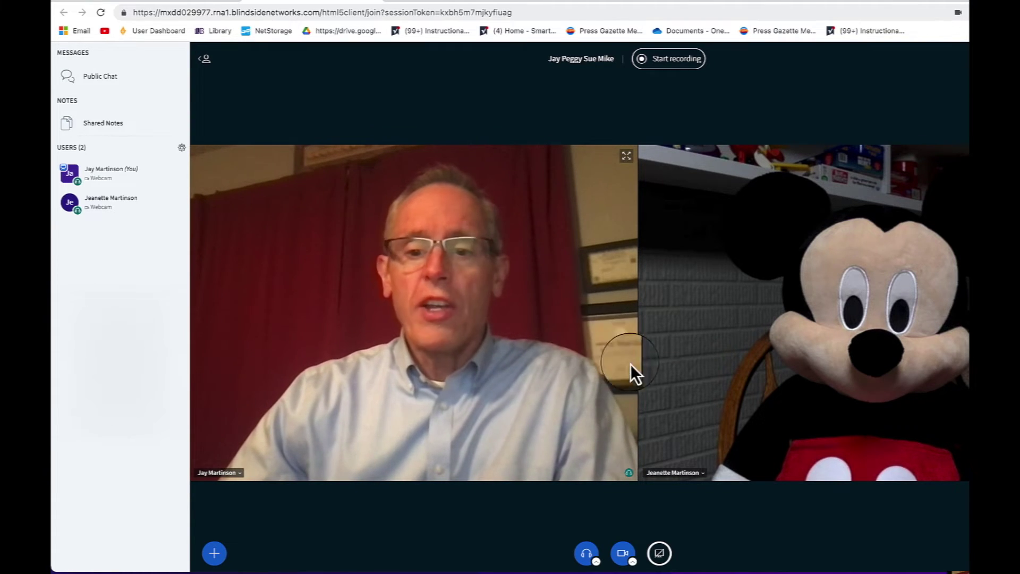
- Share the entire Screen 1 with the meeting, then open a new Chrome tab
click(660, 554)
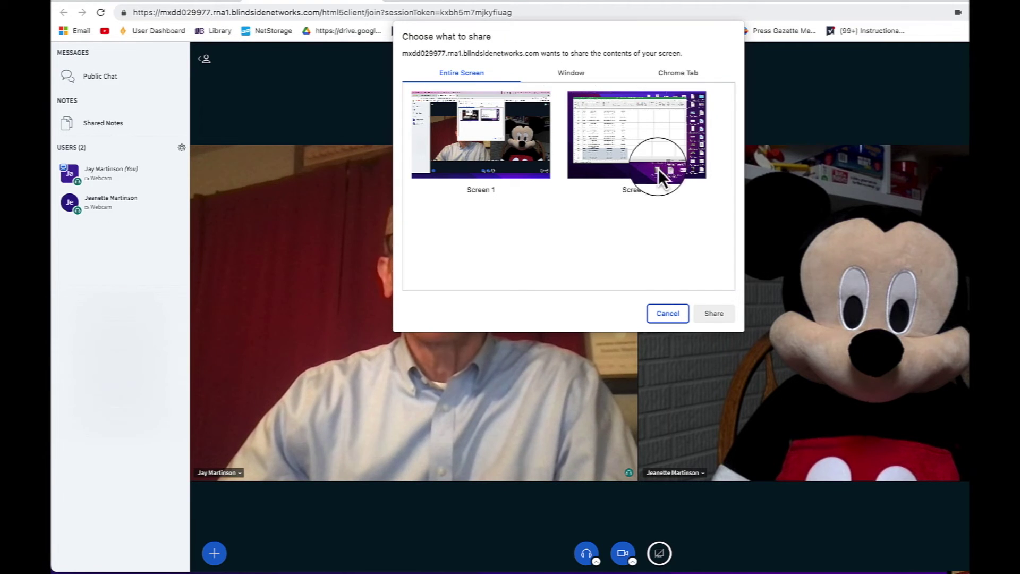
click(483, 143)
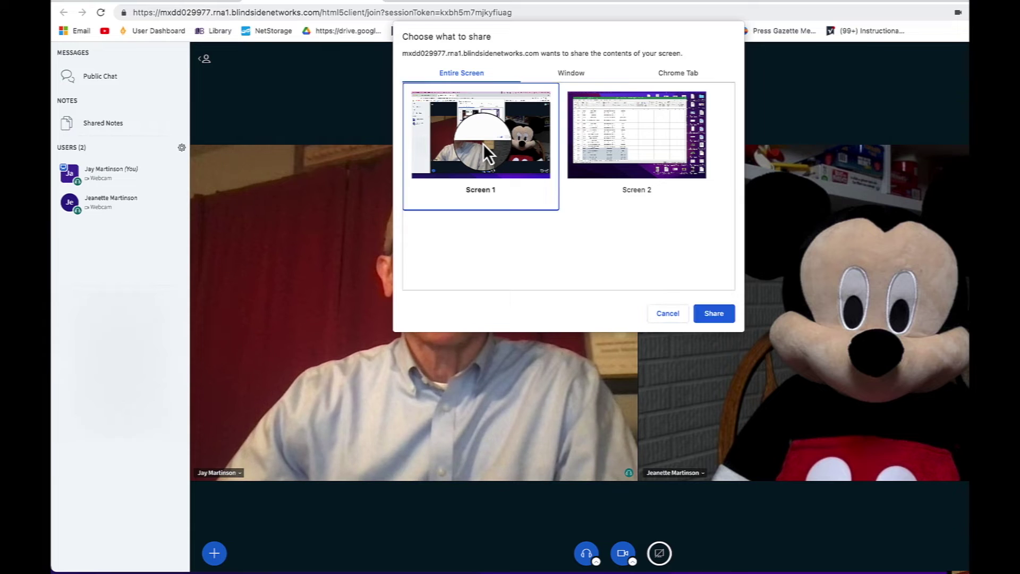
click(716, 322)
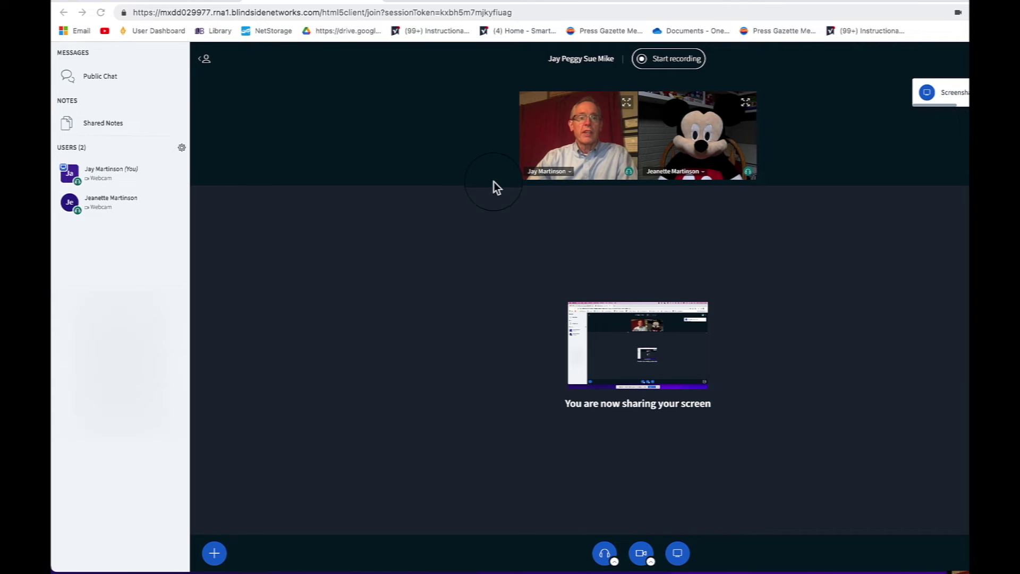
click(400, 1)
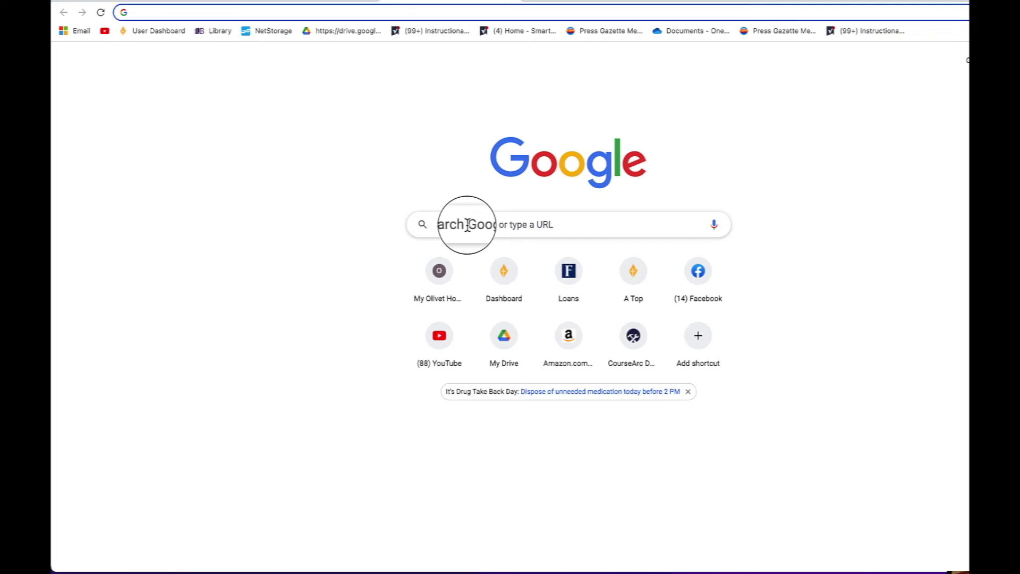
- Search Google for the Green Bay Packers, skim the results, and return to the meeting tab
click(467, 224)
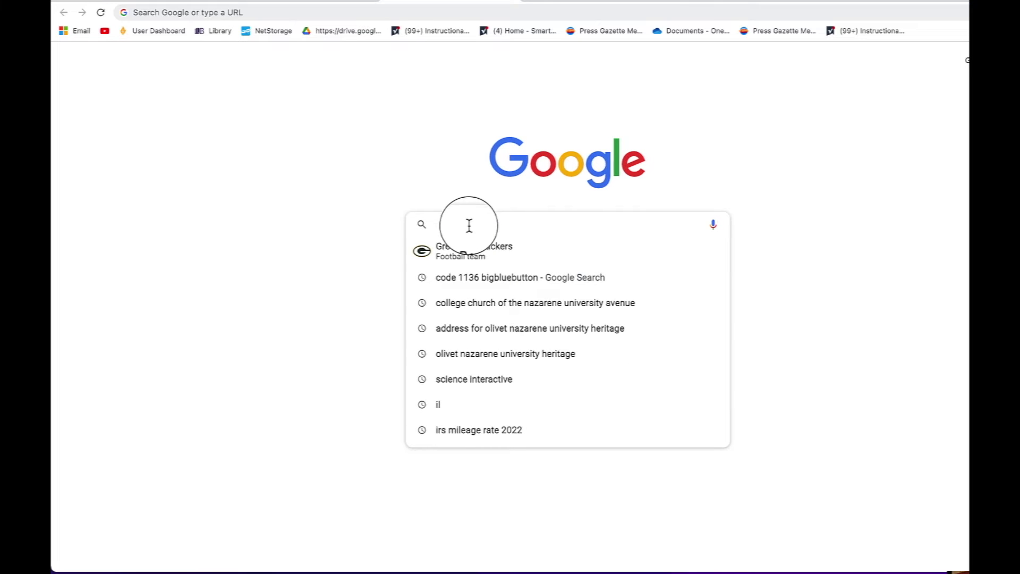
click(467, 250)
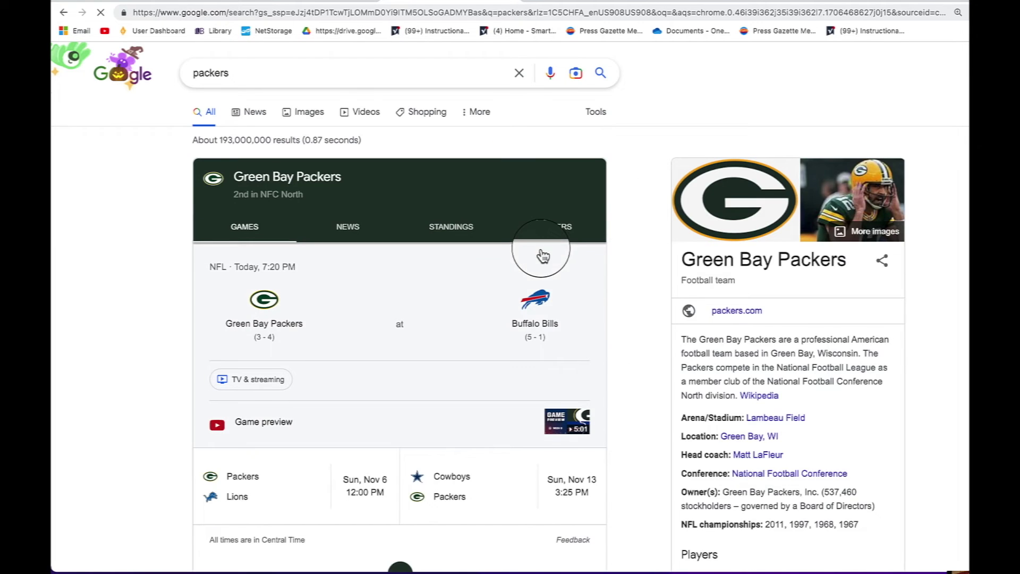
scroll(602, 296, down, 3)
scroll(596, 301, down, 2)
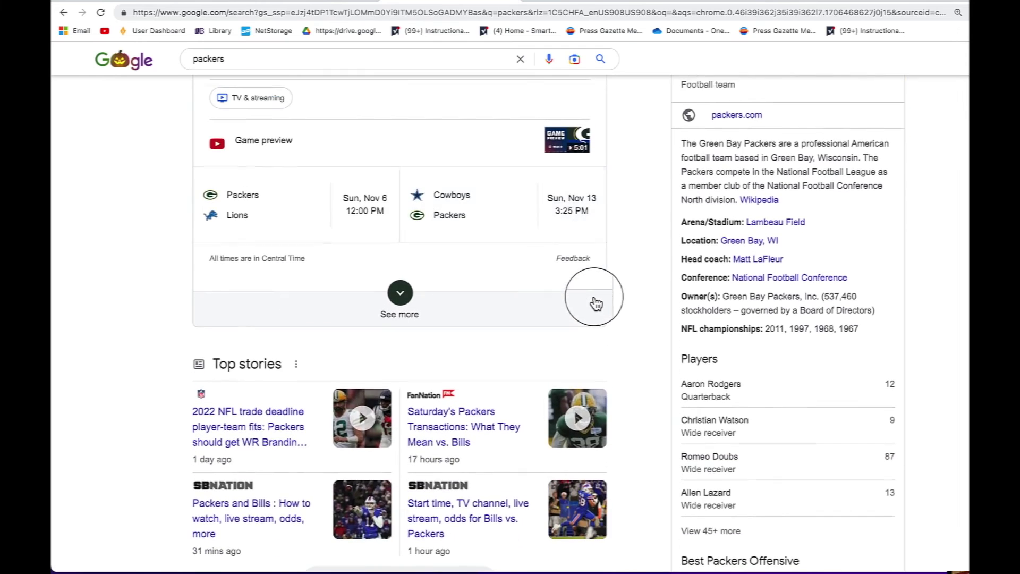
scroll(595, 302, up, 4)
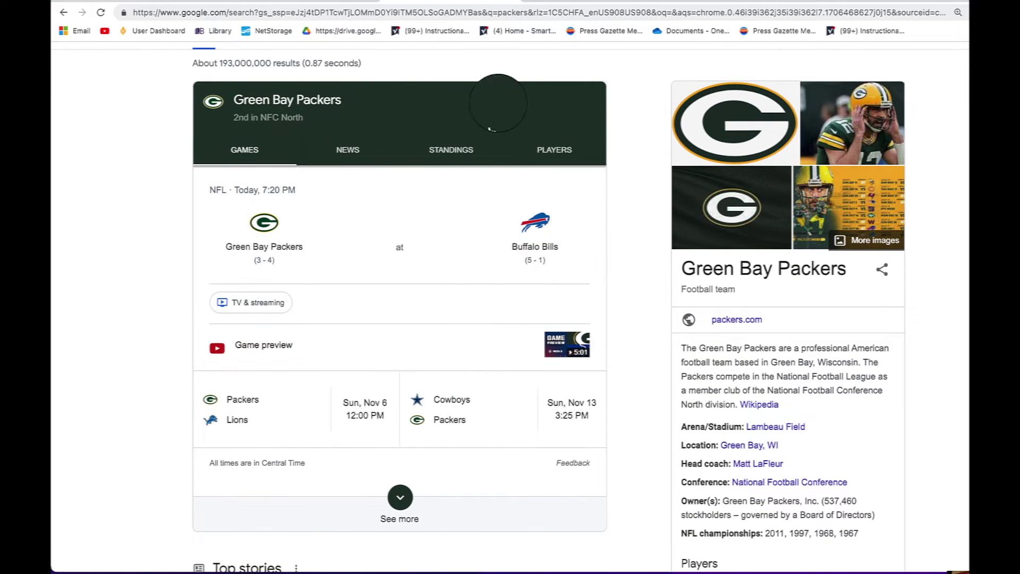
click(329, 4)
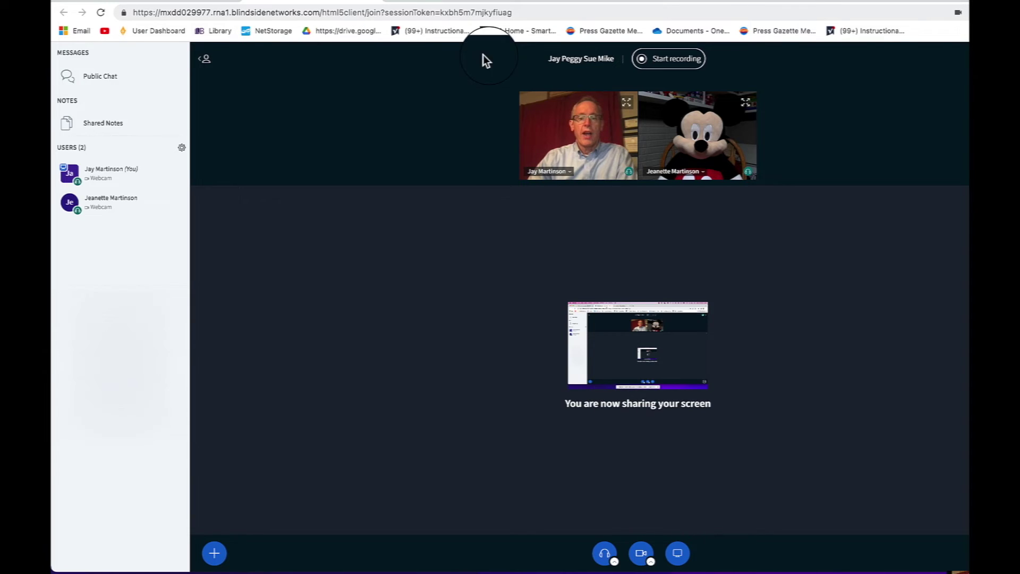
- End the screen share so the webcam views return
click(678, 554)
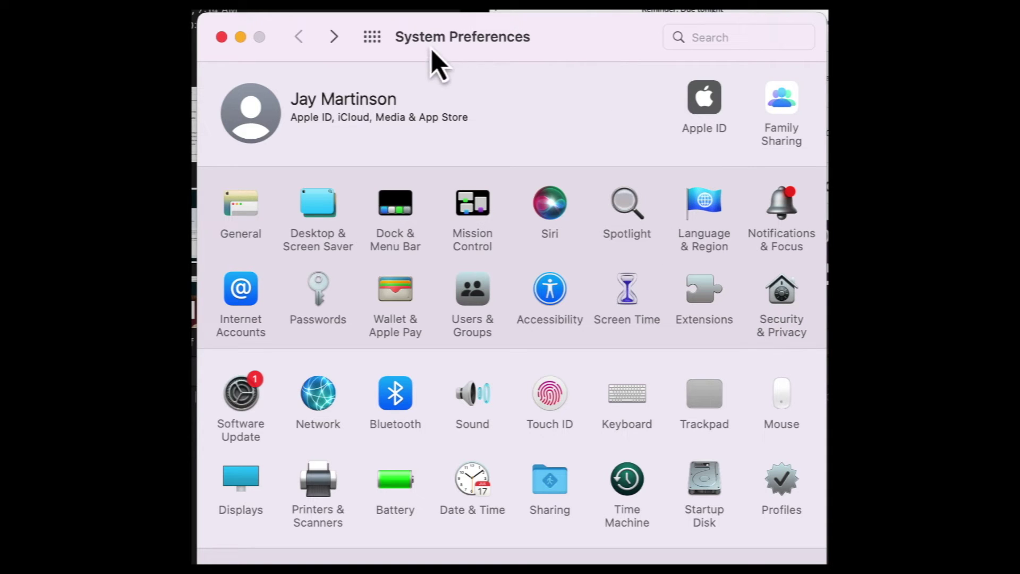
- Open Security & Privacy in System Preferences and unlock the privacy settings for changes
click(782, 319)
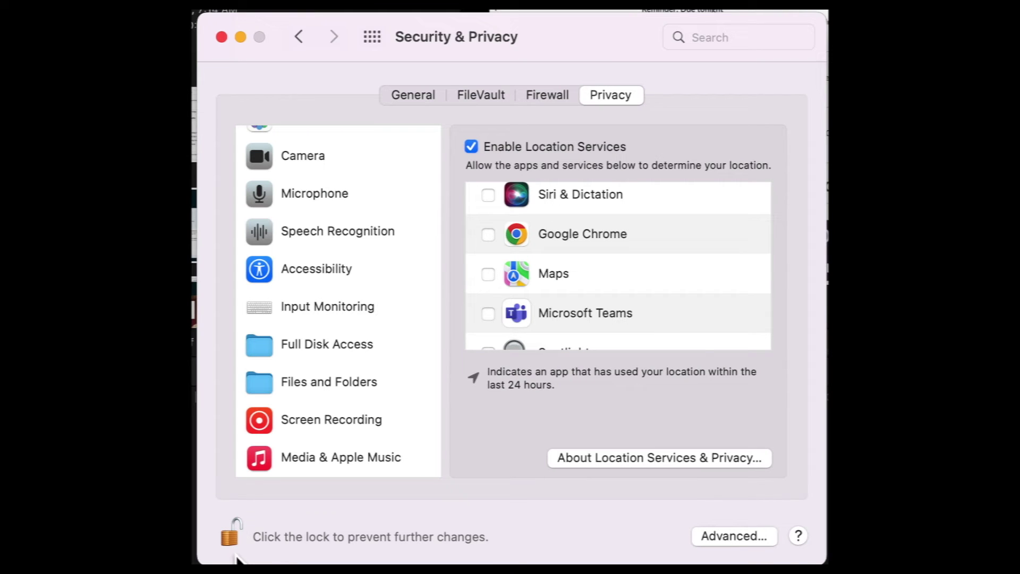
click(233, 537)
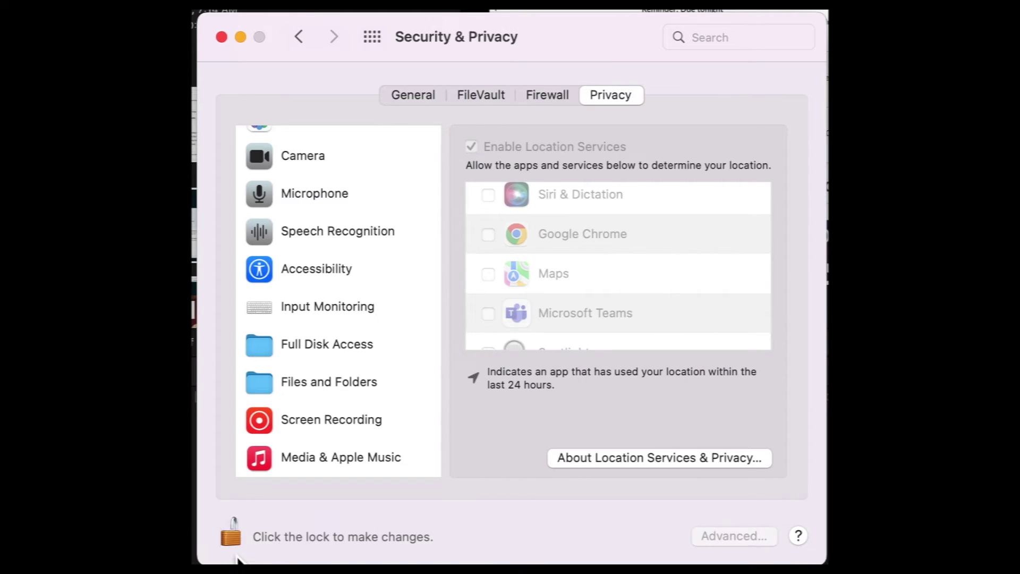
click(232, 538)
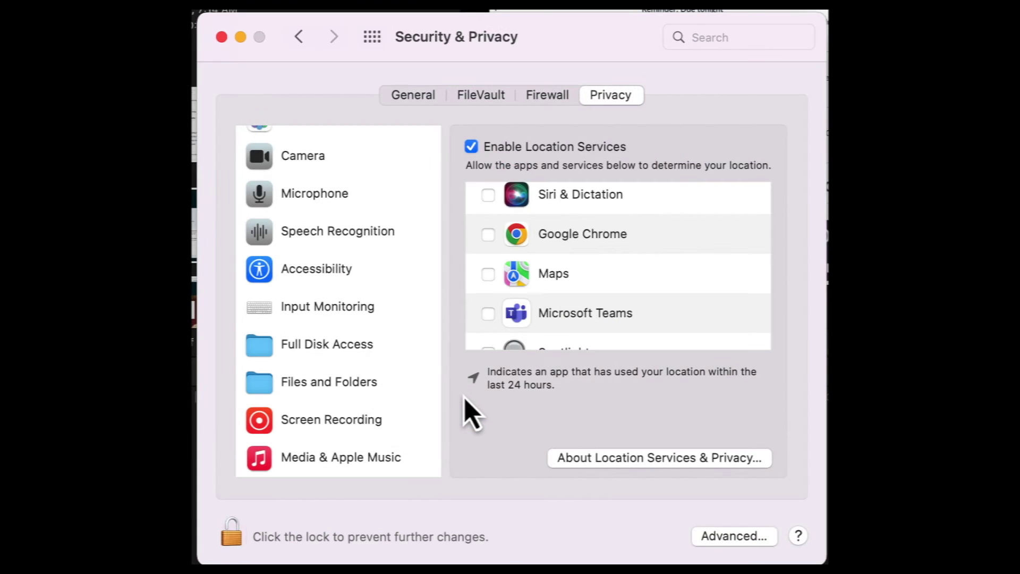
scroll(337, 308, up, 5)
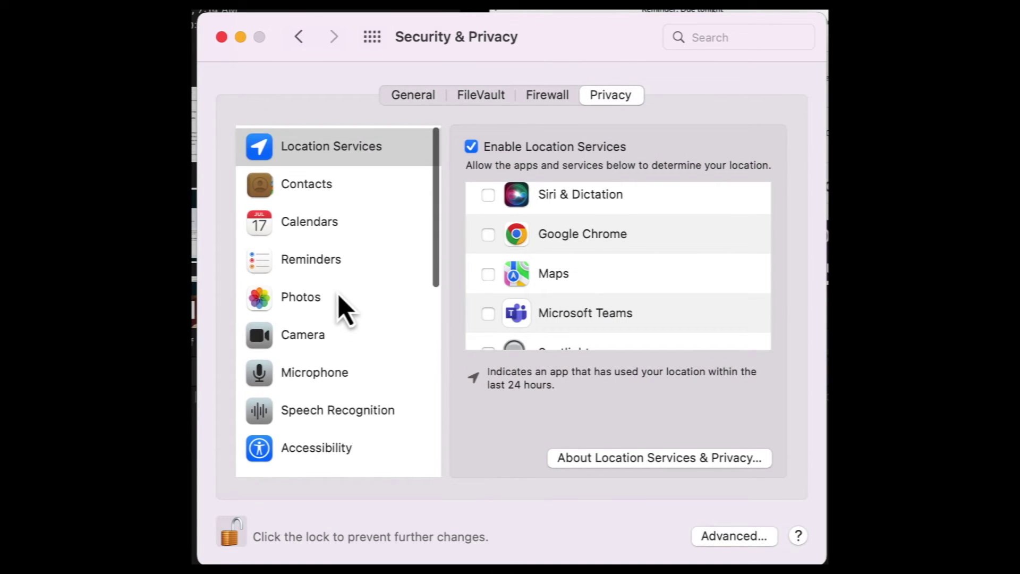
scroll(337, 304, down, 6)
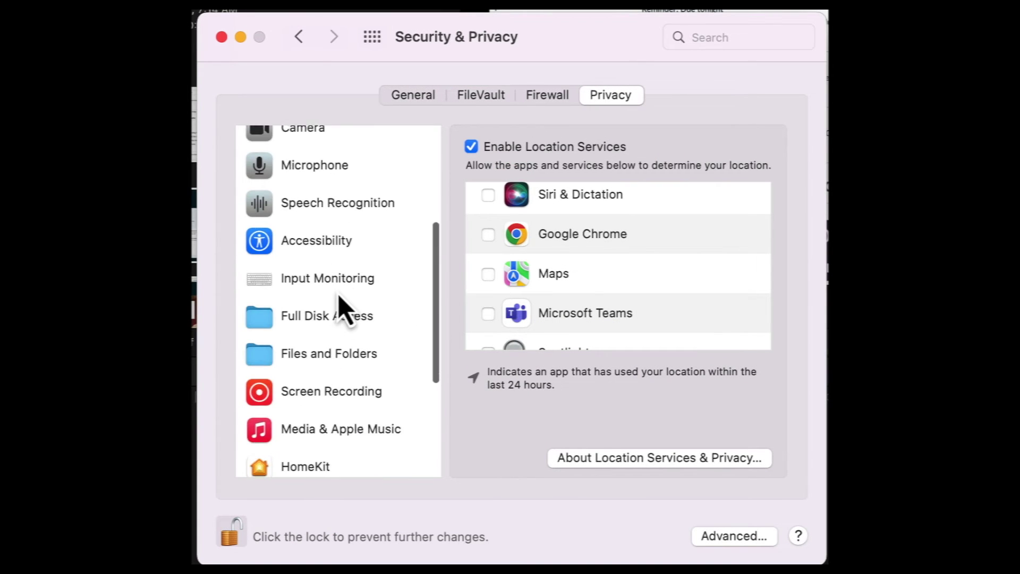
- Confirm Google Chrome is allowed under Screen Recording, then lock the padlock
click(304, 390)
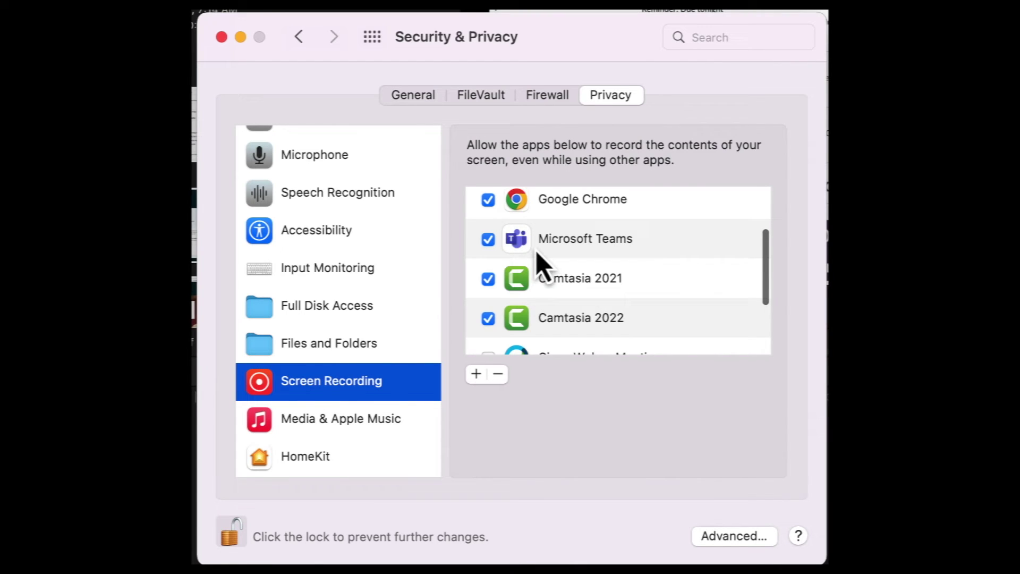
scroll(536, 260, up, 3)
scroll(534, 258, up, 1)
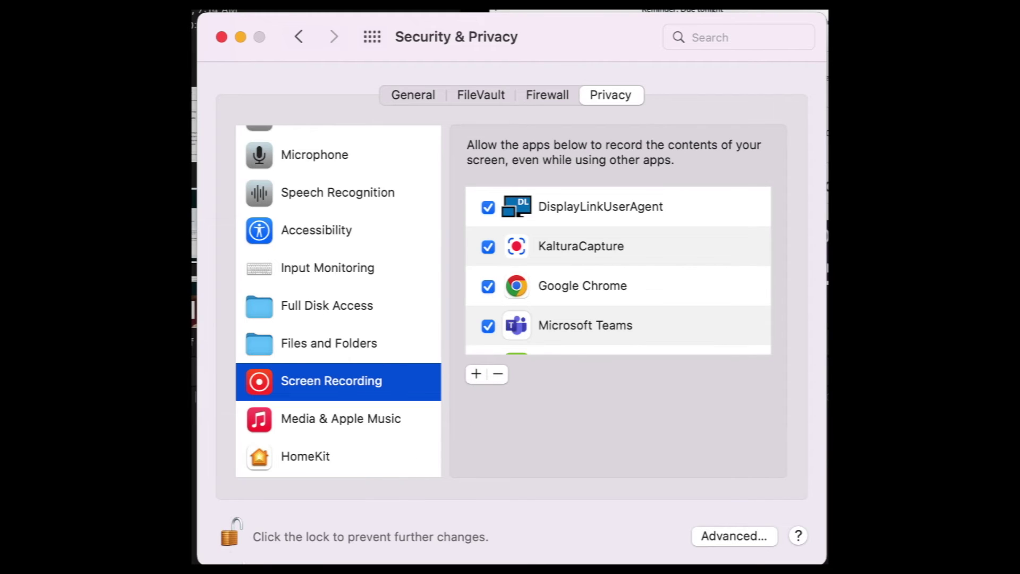
click(230, 542)
click(231, 537)
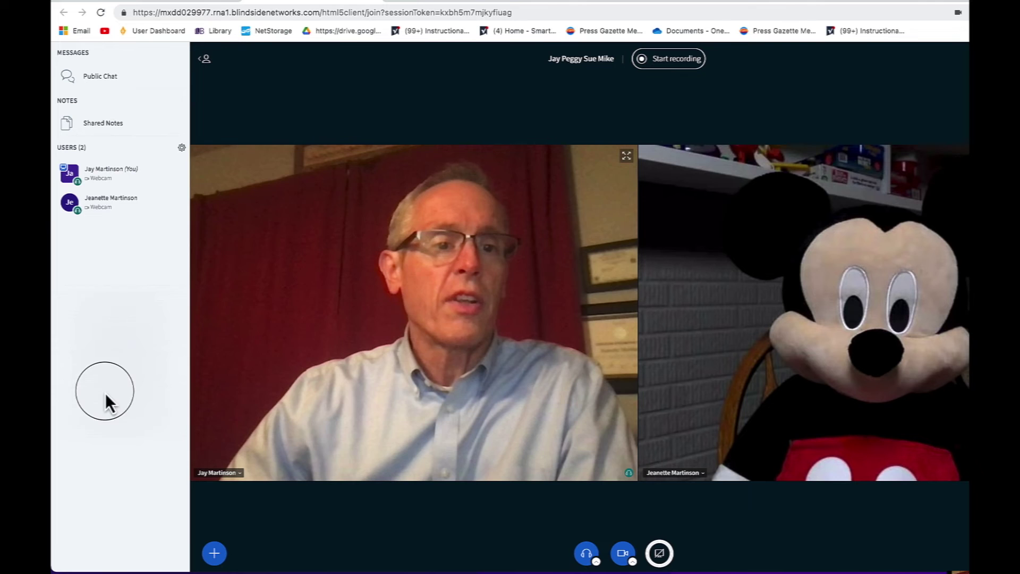
- Make the second participant in the Users list the presenter
click(175, 205)
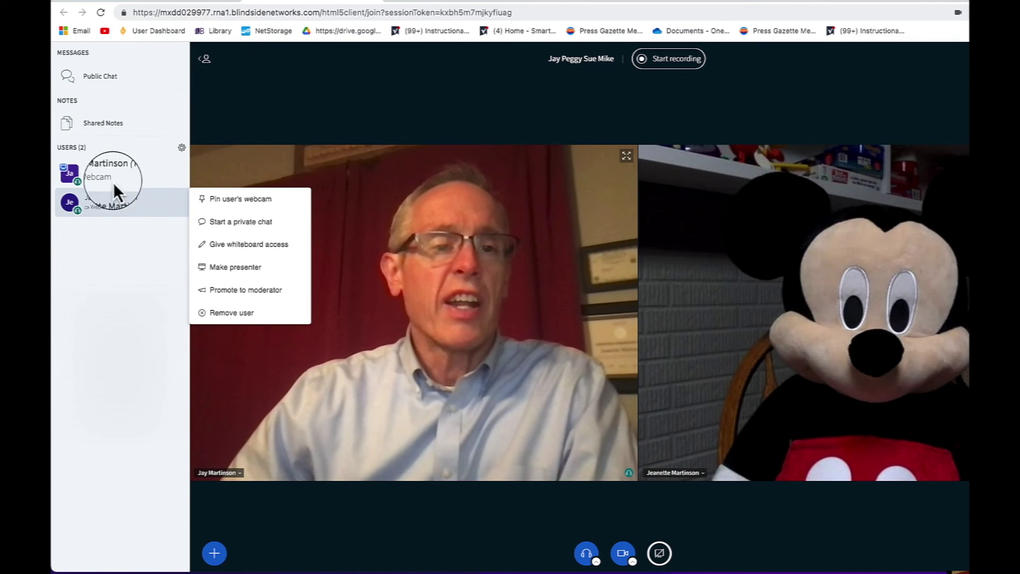
click(227, 269)
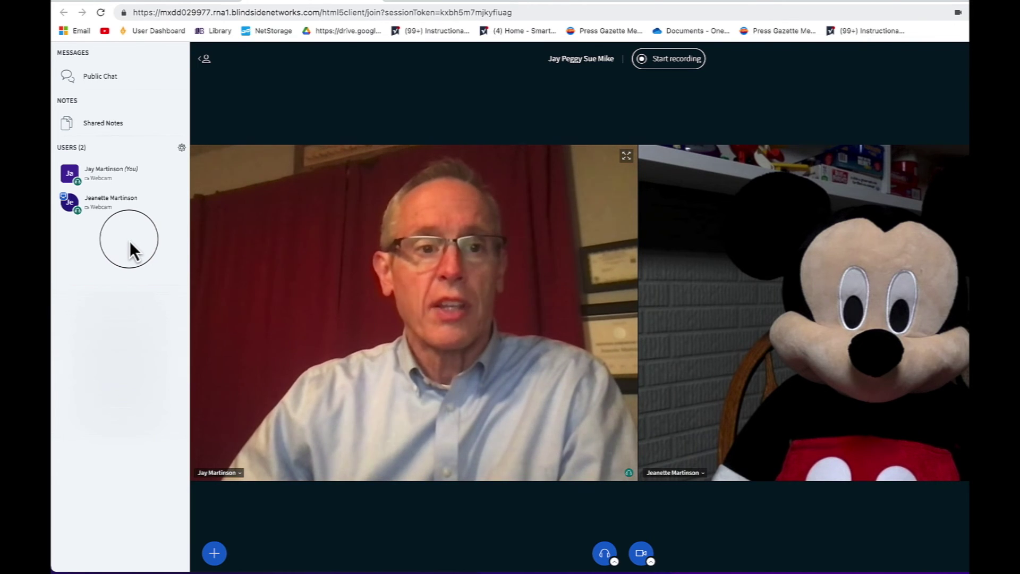
- Check Public Chat, then end the meeting for everyone and dismiss the feedback prompt
click(91, 88)
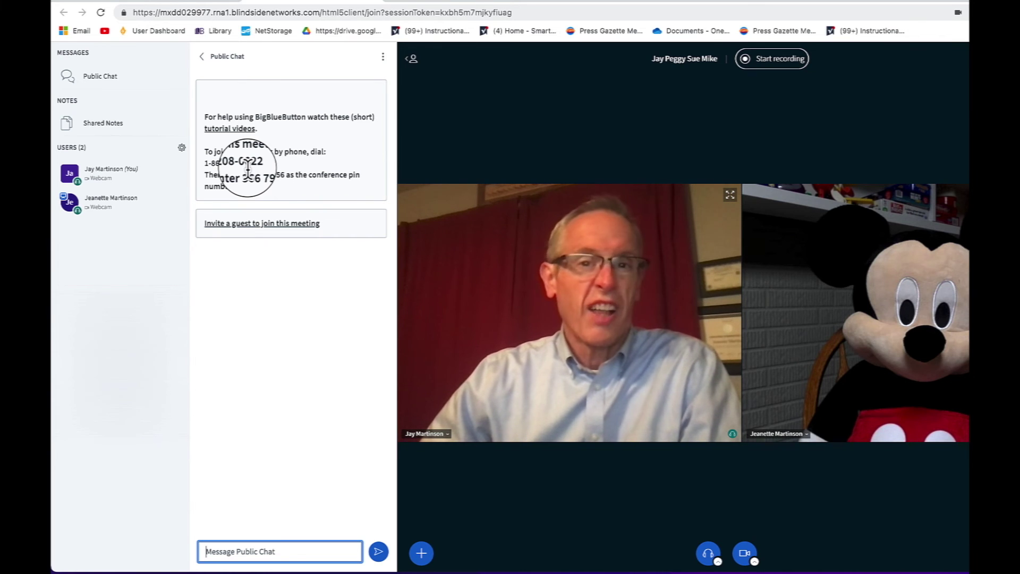
click(101, 76)
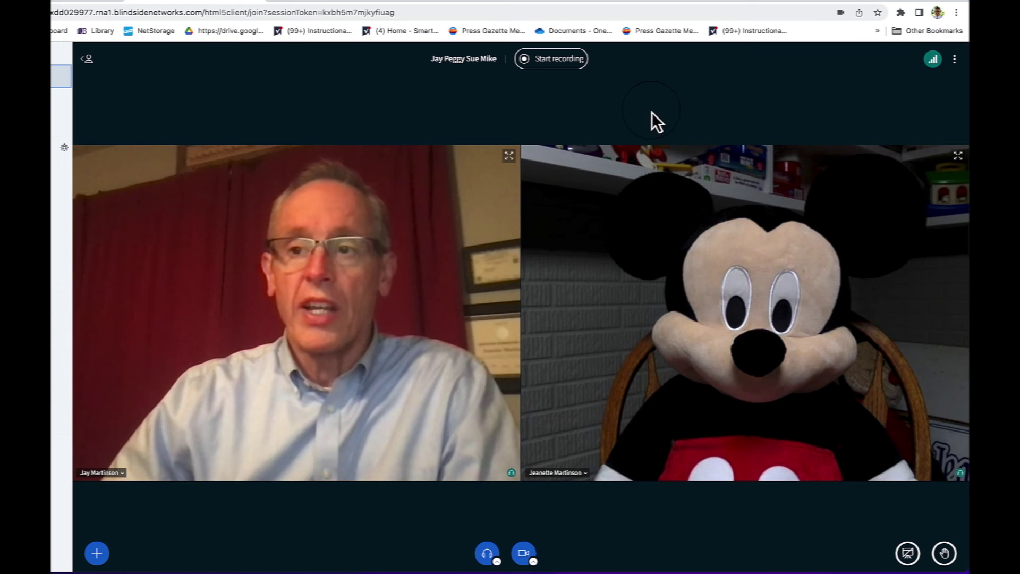
click(955, 61)
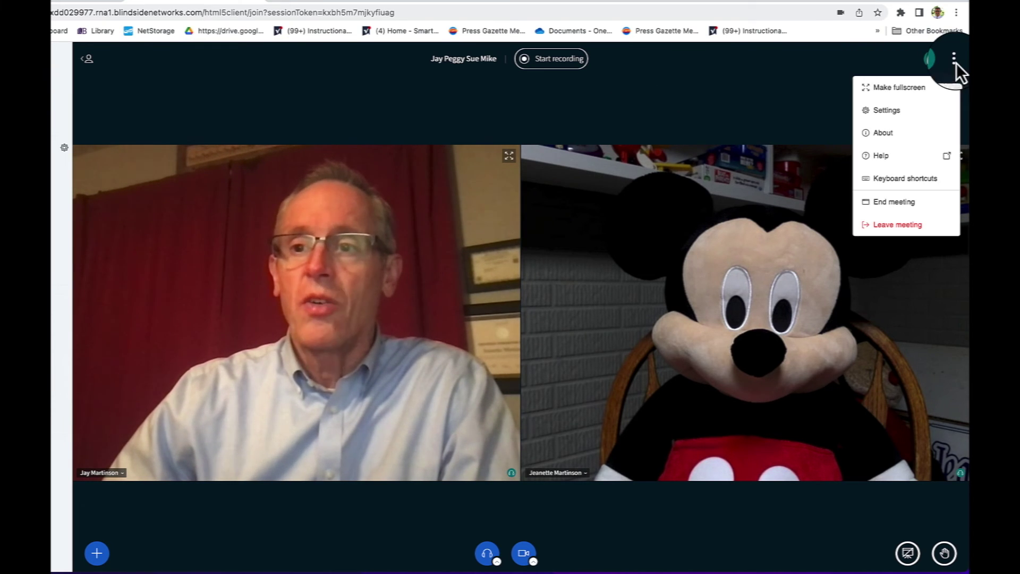
click(913, 228)
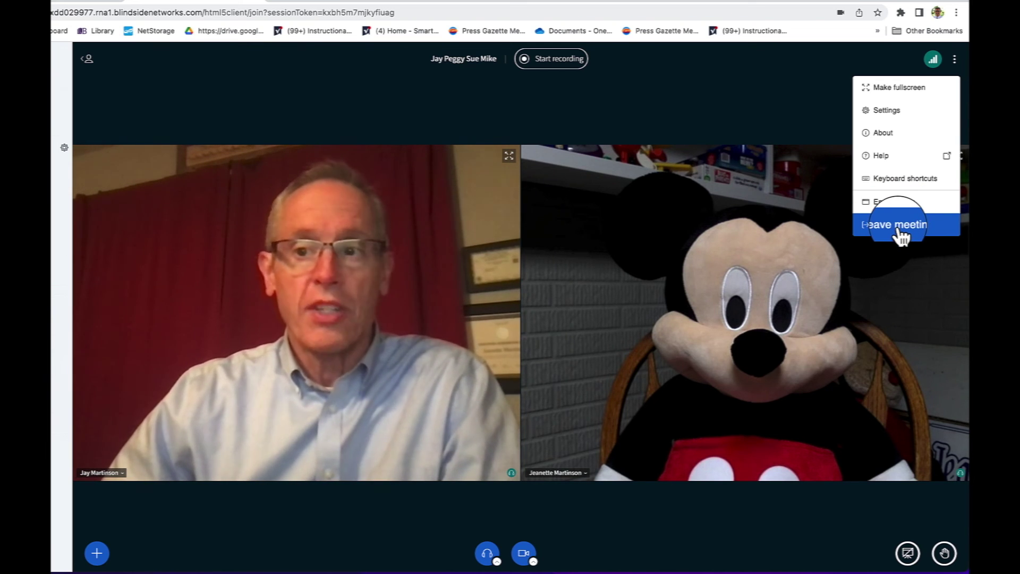
click(890, 202)
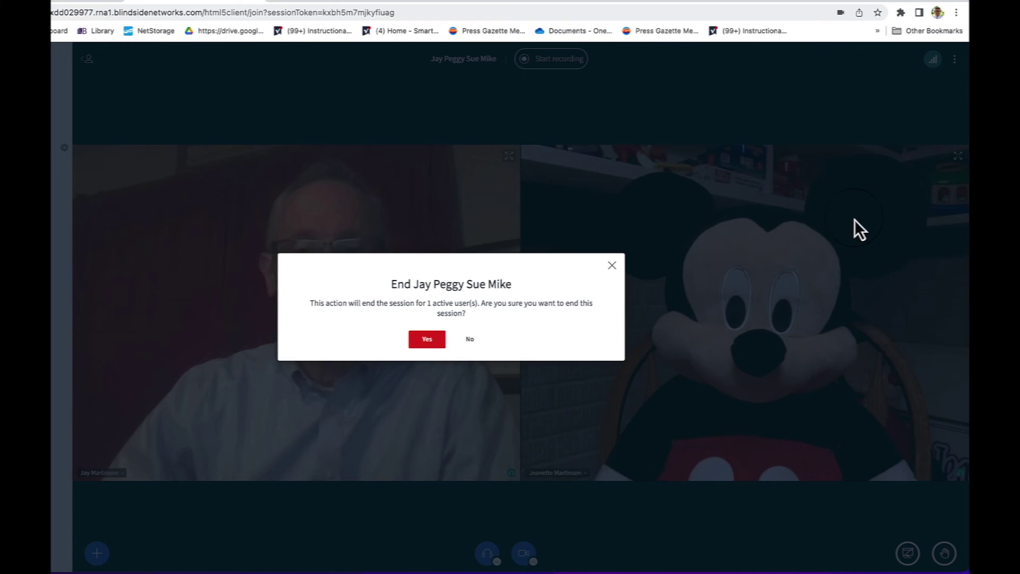
click(429, 340)
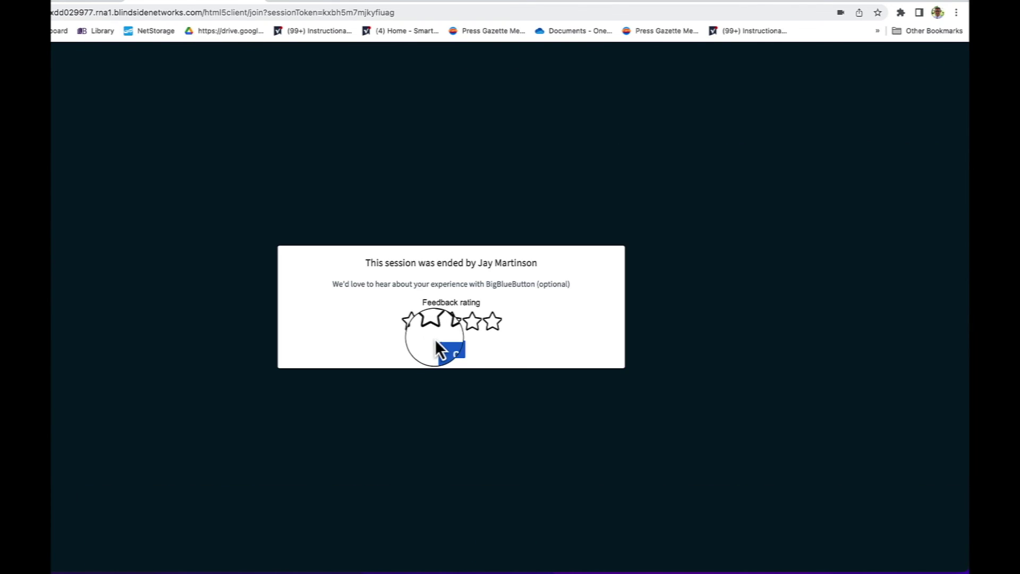
click(457, 355)
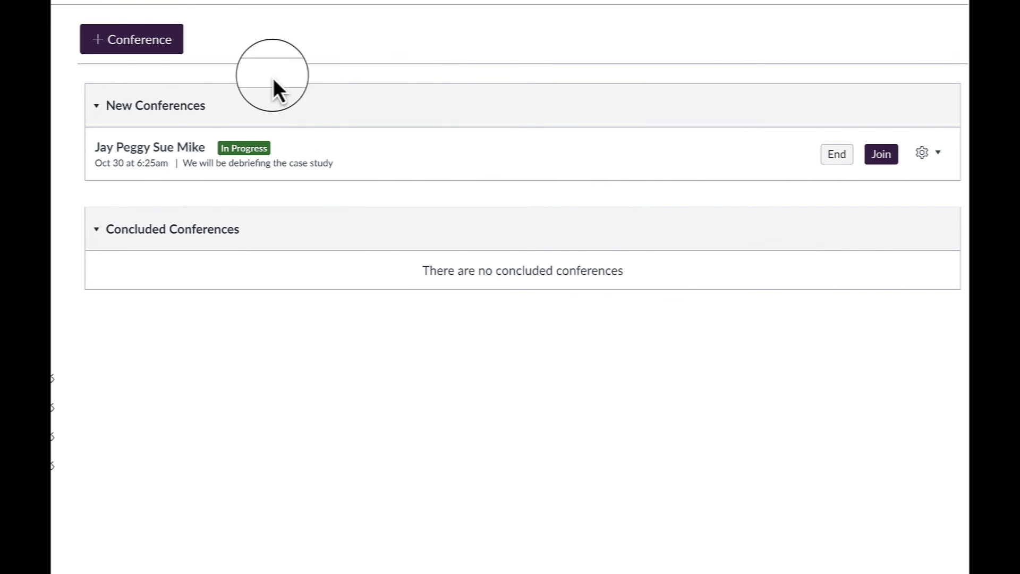
- End the in-progress conference in New Conferences and confirm with OK
click(832, 157)
click(612, 25)
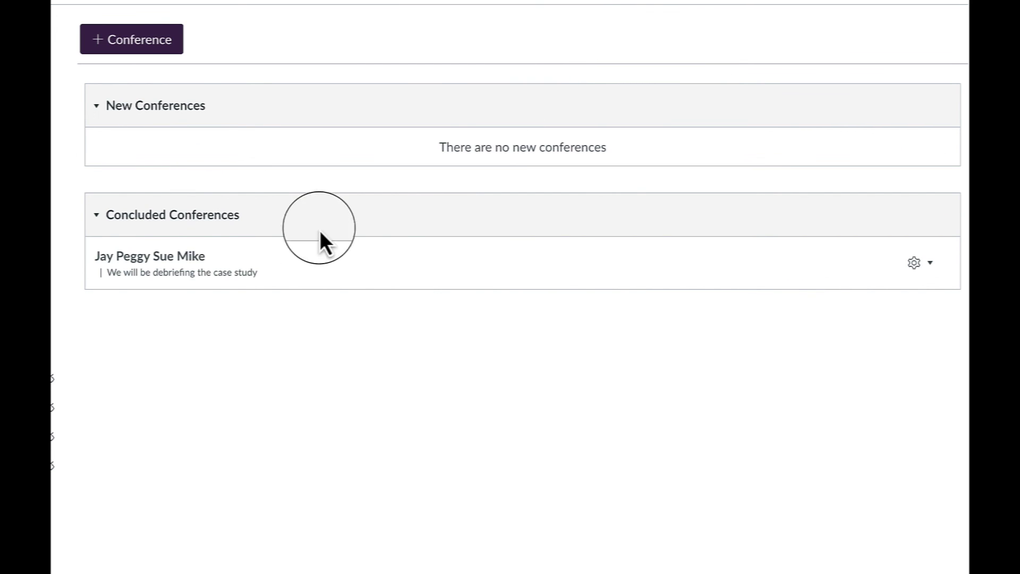